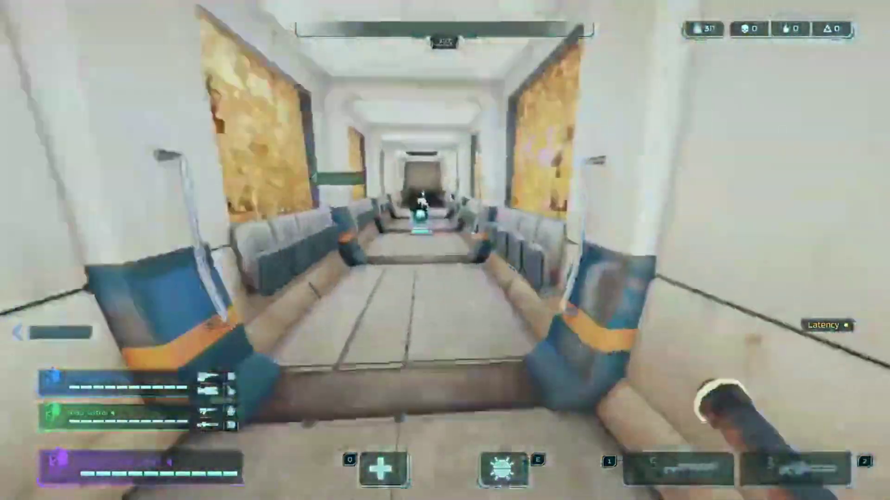
- Walk down the corridor into the small room and swap in the HEXFIRE gatling gun
{"action": "key", "text": "w"}
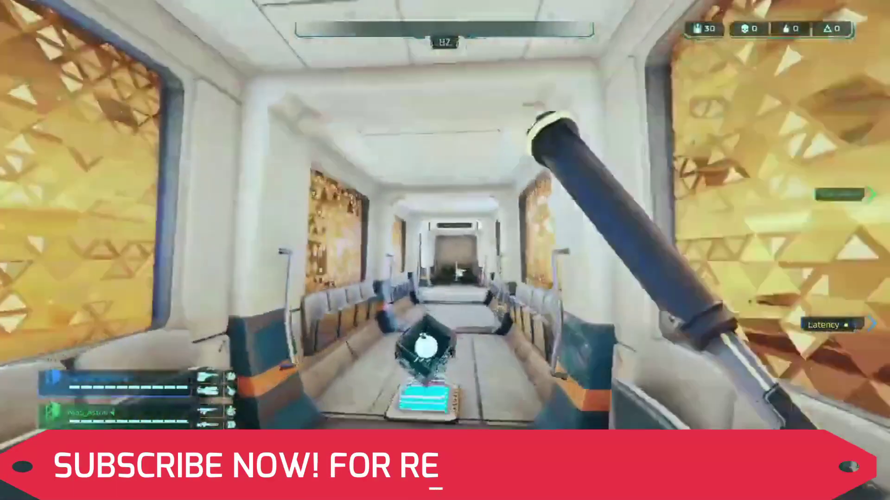
{"action": "key", "text": "w"}
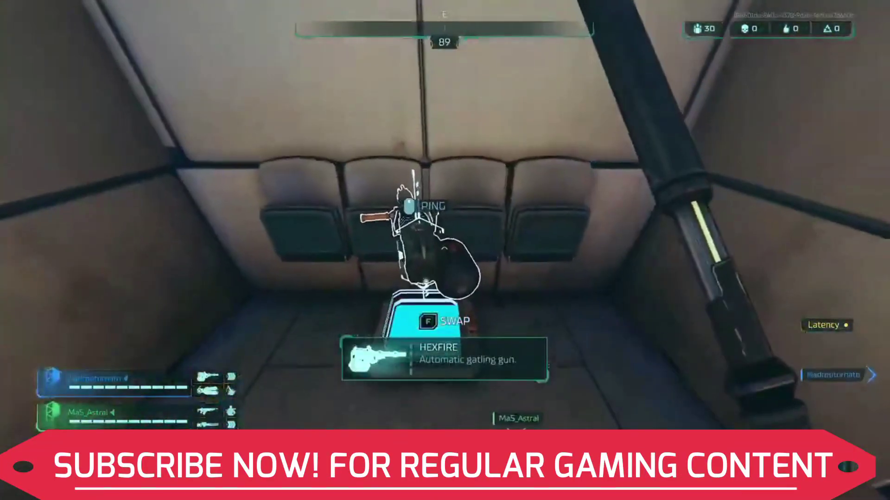
{"action": "key", "text": "f"}
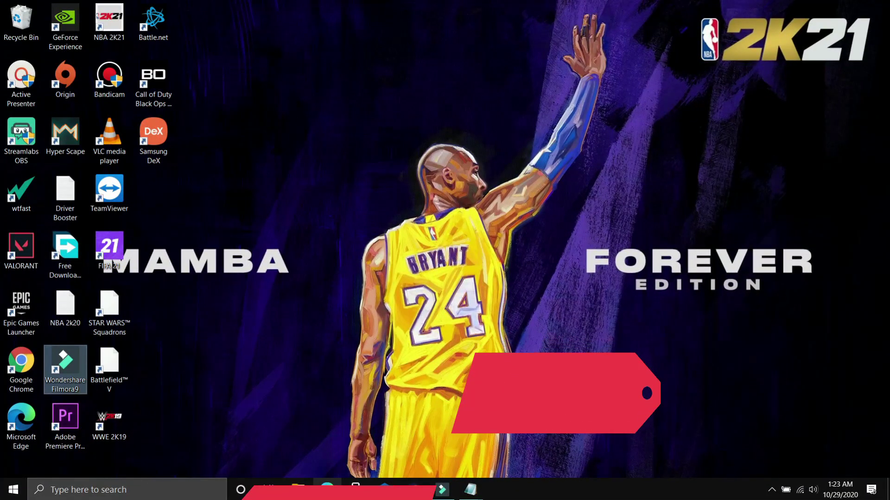
- Bring the Advanced SystemCare Free page forward and scroll through it
{"action": "left_click", "coordinate": [332, 431]}
{"action": "scroll", "coordinate": [263, 293], "scroll_direction": "up", "scroll_amount": 15}
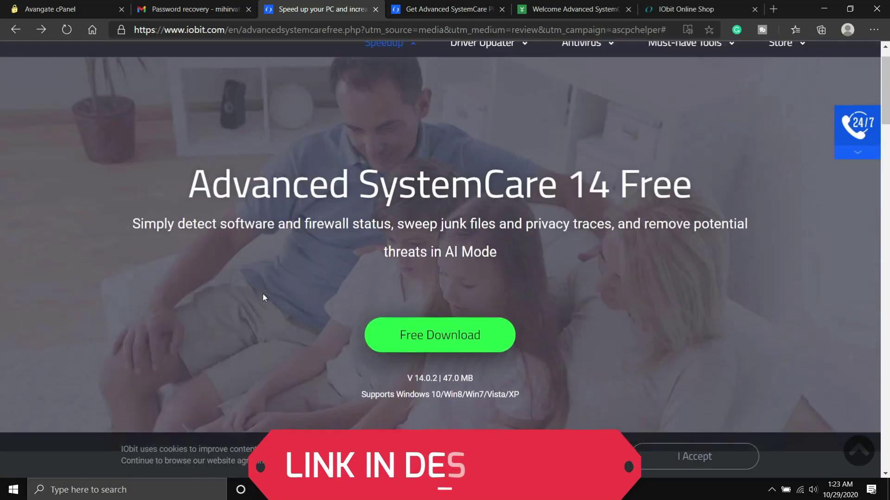
{"action": "scroll", "coordinate": [262, 297], "scroll_direction": "down", "scroll_amount": 20}
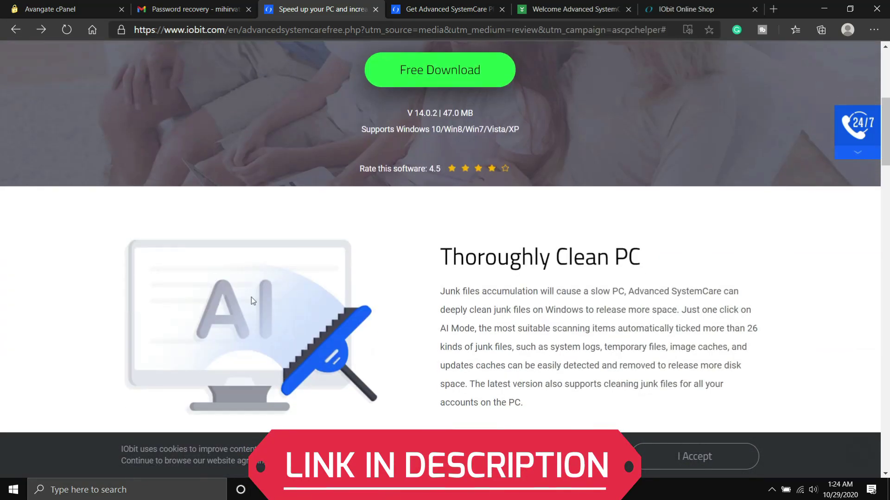
{"action": "scroll", "coordinate": [260, 299], "scroll_direction": "down", "scroll_amount": 5}
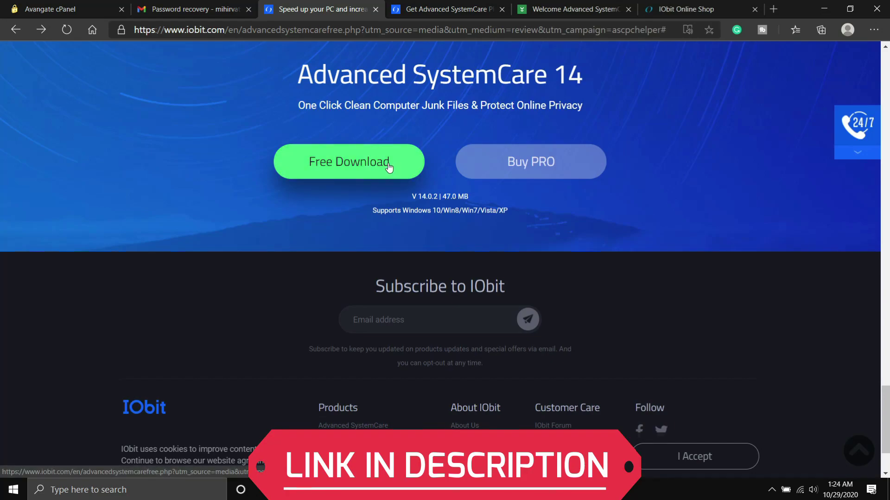
- Go to the Advanced SystemCare 14 PRO version page
{"action": "left_click", "coordinate": [522, 179]}
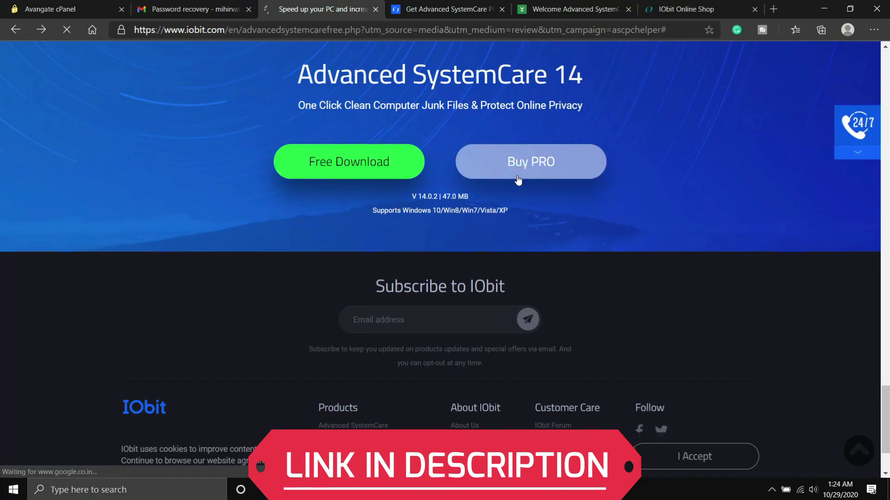
{"action": "left_click", "coordinate": [445, 9]}
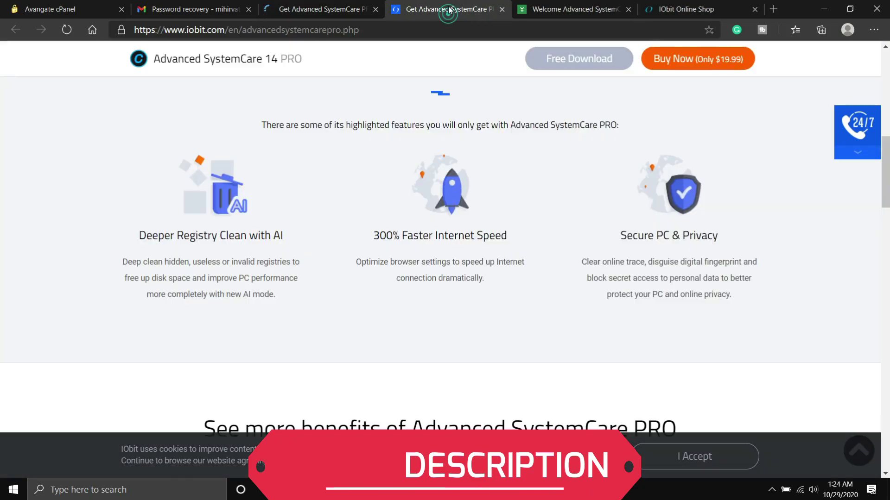
{"action": "scroll", "coordinate": [358, 262], "scroll_direction": "up", "scroll_amount": 10}
{"action": "scroll", "coordinate": [354, 260], "scroll_direction": "down", "scroll_amount": 15}
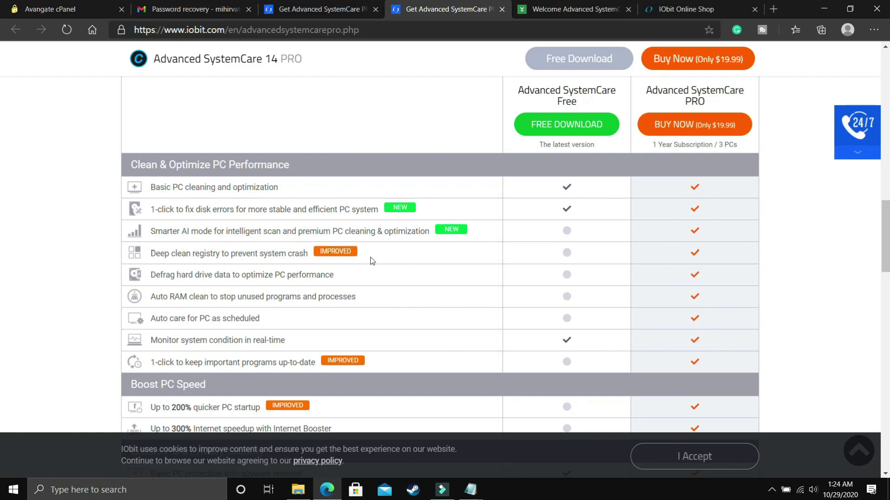
- Highlight the Basic PC cleaning and disk-error fixing rows in the Free vs PRO table
{"action": "left_click_drag", "start_coordinate": [145, 187], "coordinate": [299, 185]}
{"action": "left_click_drag", "start_coordinate": [149, 216], "coordinate": [383, 213]}
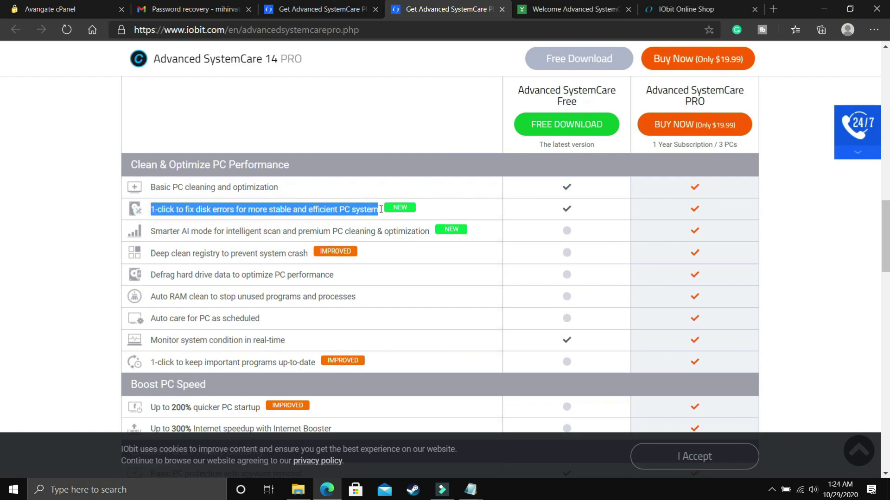
{"action": "left_click", "coordinate": [50, 198]}
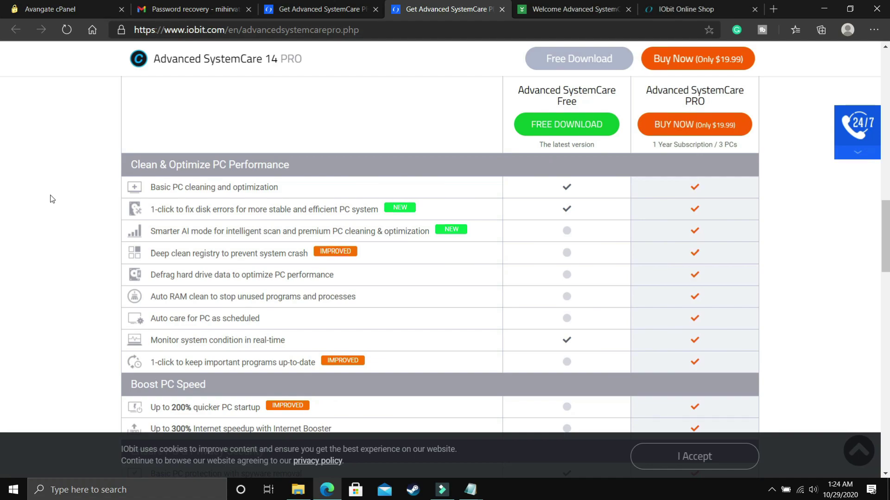
{"action": "scroll", "coordinate": [54, 199], "scroll_direction": "down", "scroll_amount": 3}
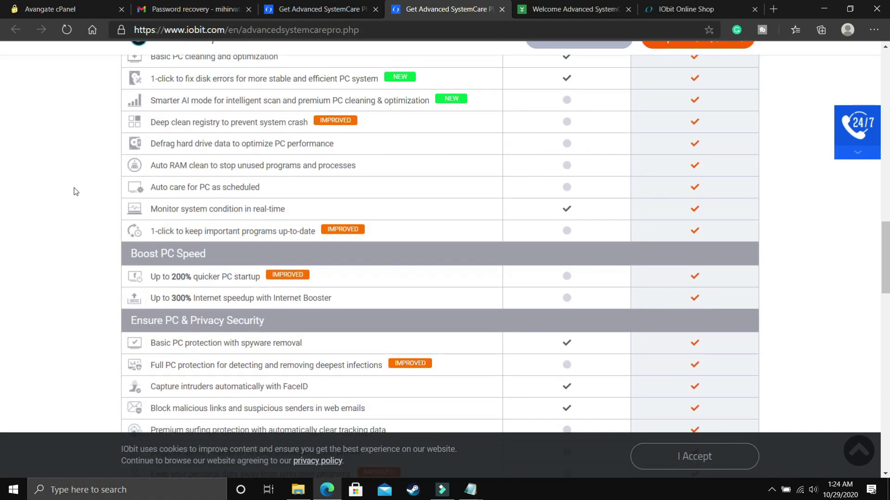
{"action": "scroll", "coordinate": [155, 207], "scroll_direction": "up", "scroll_amount": 6}
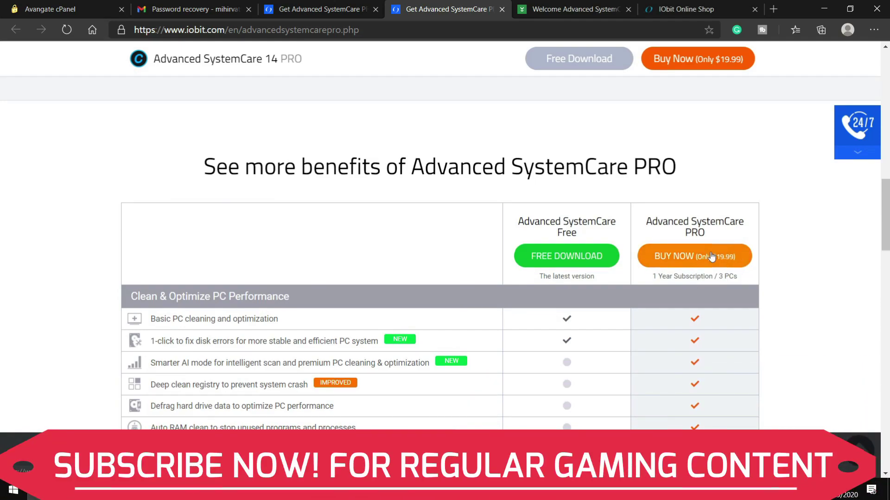
- Open the PRO cart and show its price in US Dollar: $19.99 for 3 PCs
{"action": "left_click", "coordinate": [710, 257]}
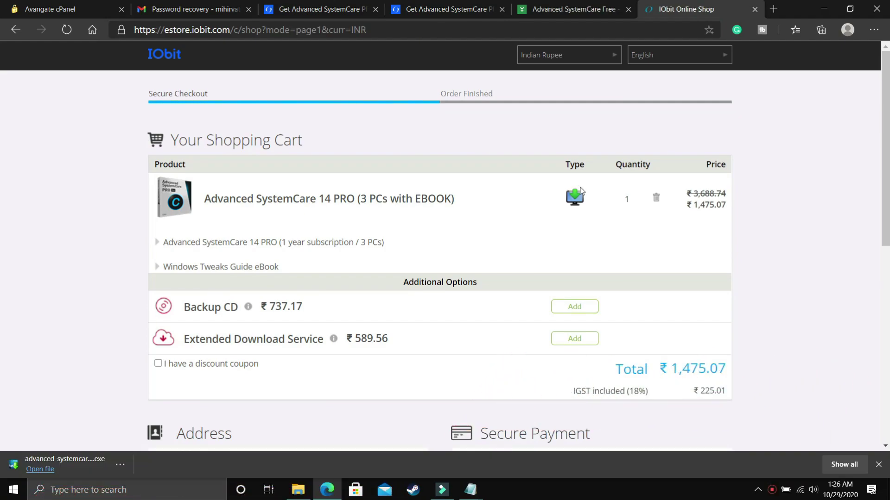
{"action": "left_click", "coordinate": [532, 55]}
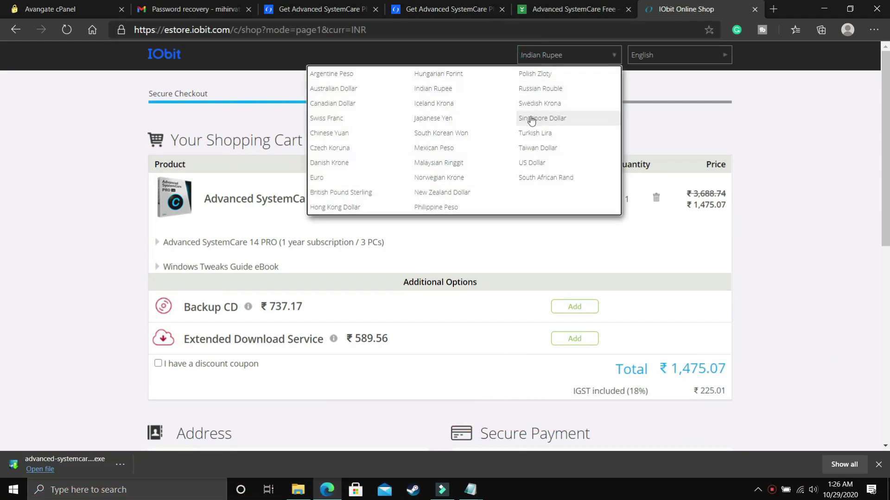
{"action": "left_click", "coordinate": [530, 163]}
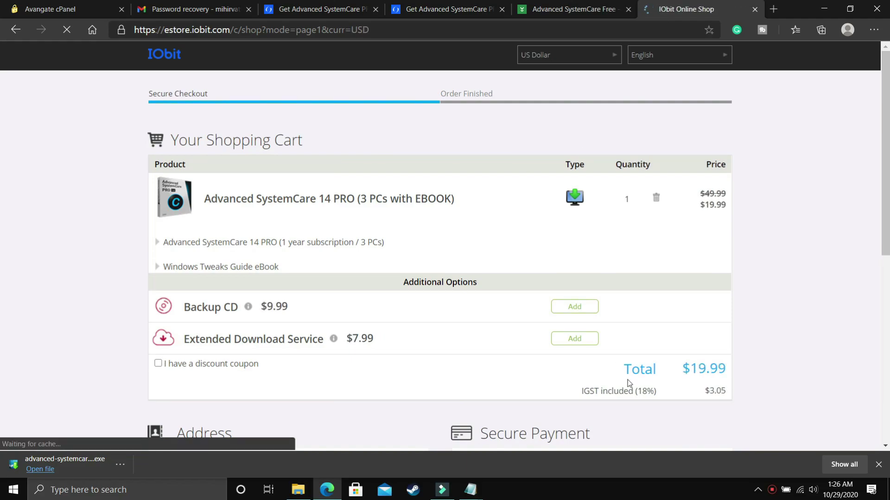
{"action": "scroll", "coordinate": [406, 296], "scroll_direction": "down", "scroll_amount": 3}
{"action": "scroll", "coordinate": [320, 233], "scroll_direction": "down", "scroll_amount": 4}
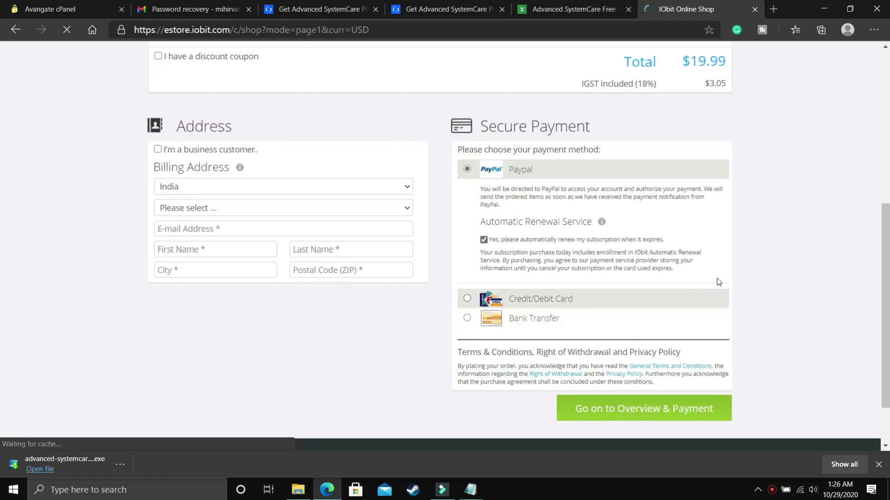
- From the PRO page, run the downloaded Advanced SystemCare setup file and minimize Edge
{"action": "left_click", "coordinate": [579, 10]}
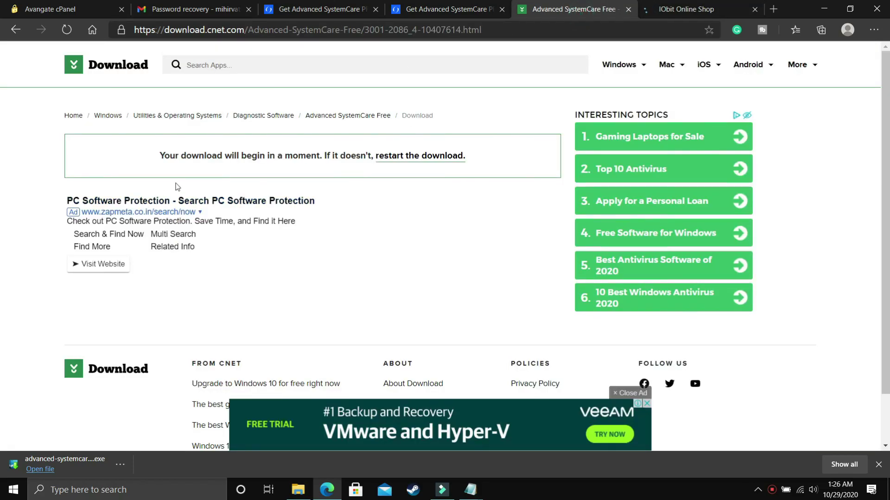
{"action": "left_click", "coordinate": [417, 10]}
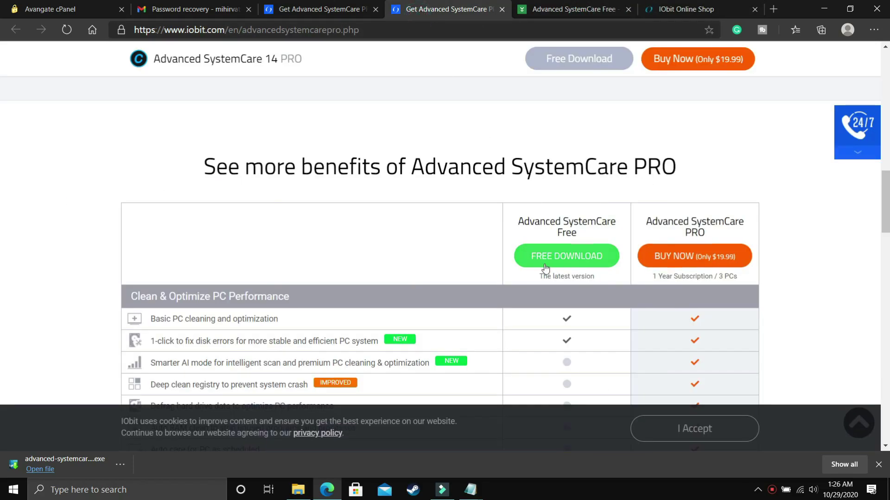
{"action": "left_click", "coordinate": [60, 463]}
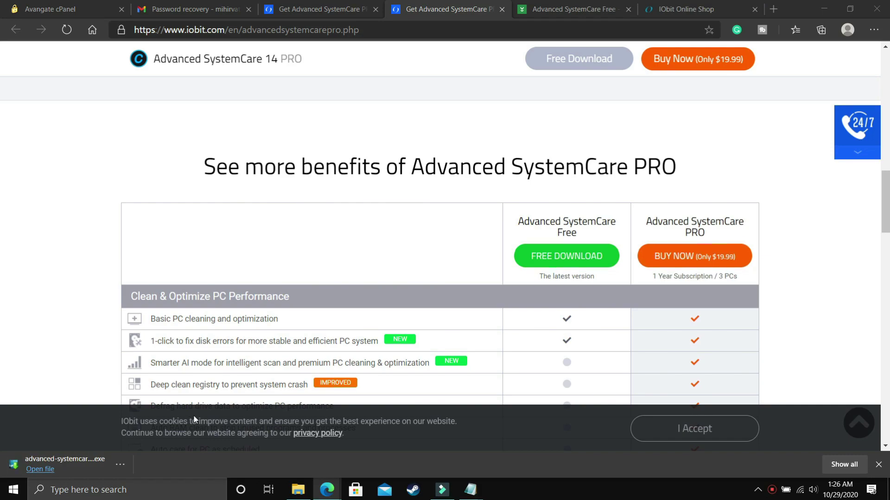
{"action": "key", "text": "super+d"}
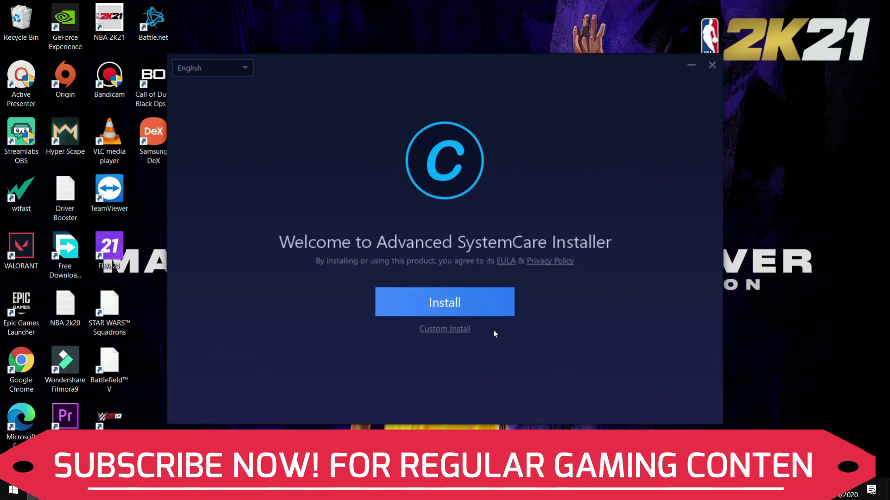
- Review the Custom Install options, then install Advanced SystemCare with default settings
{"action": "left_click", "coordinate": [452, 330]}
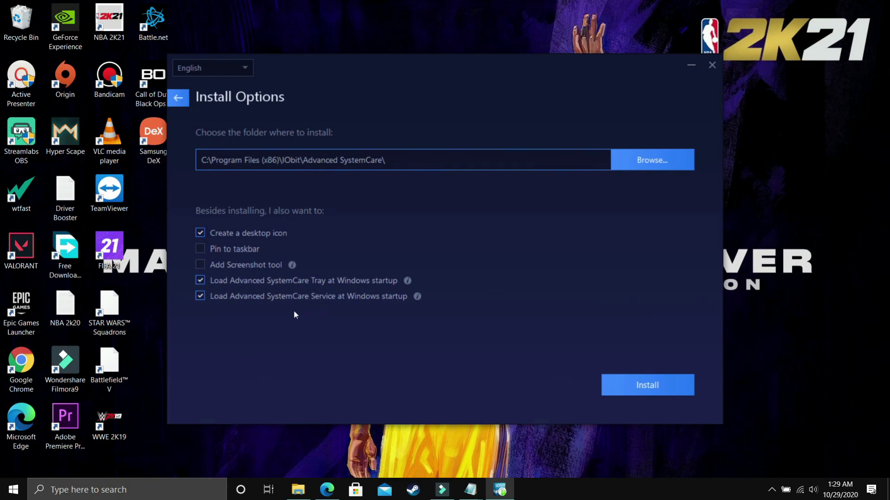
{"action": "left_click", "coordinate": [178, 97]}
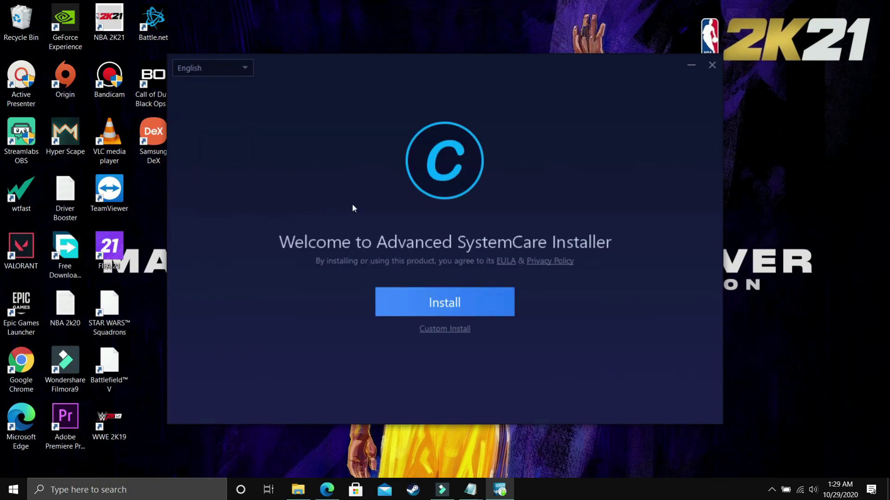
{"action": "left_click", "coordinate": [433, 305]}
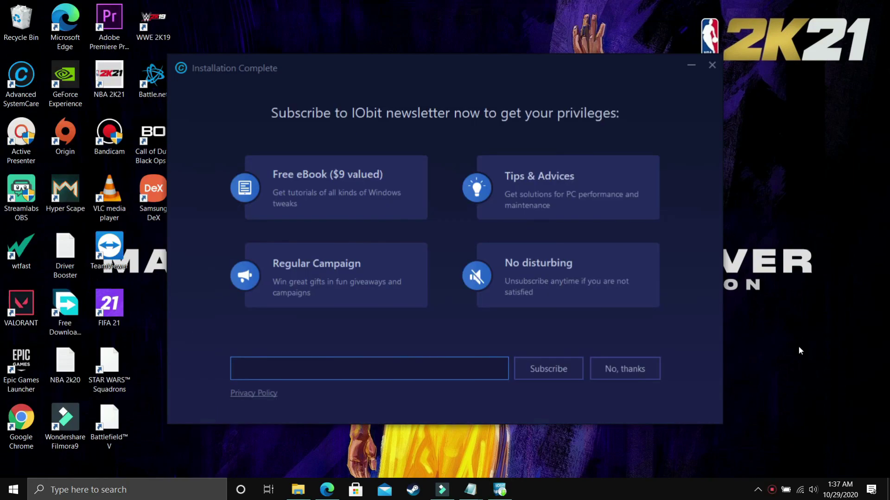
- Decline the IObit newsletter subscription with No, thanks
{"action": "left_click", "coordinate": [290, 368]}
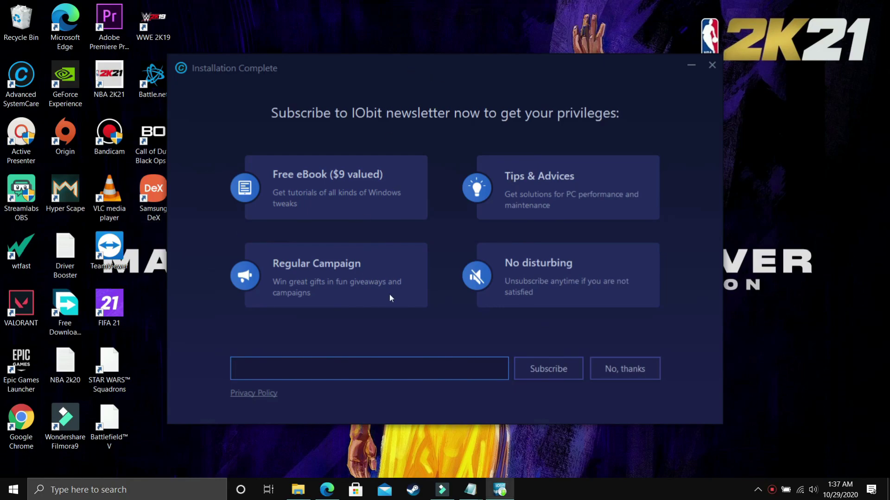
{"action": "left_click", "coordinate": [635, 374]}
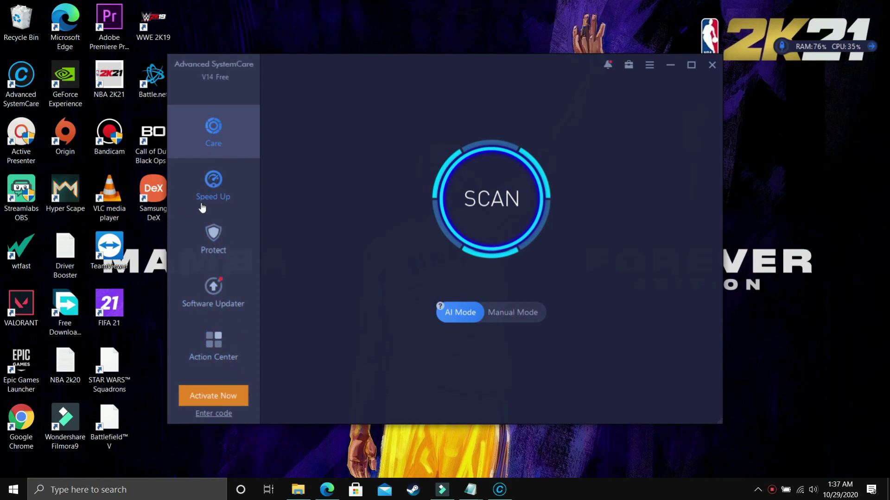
- Paste the purchased license code, register it, and dismiss the activation success message
{"action": "mouse_move", "coordinate": [198, 410]}
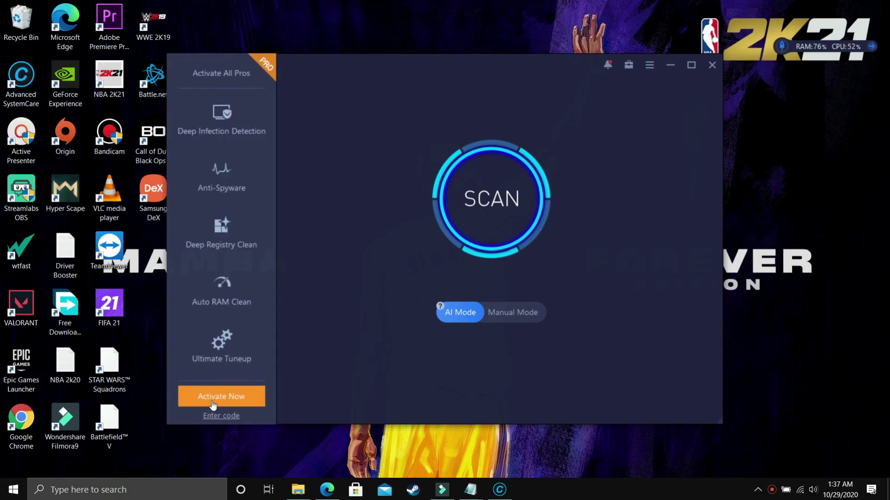
{"action": "left_click", "coordinate": [213, 405]}
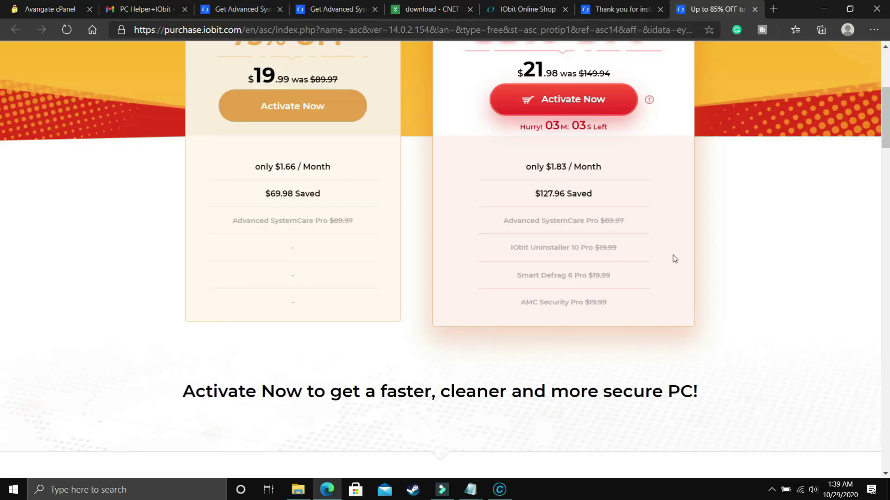
{"action": "scroll", "coordinate": [644, 248], "scroll_direction": "up", "scroll_amount": 5}
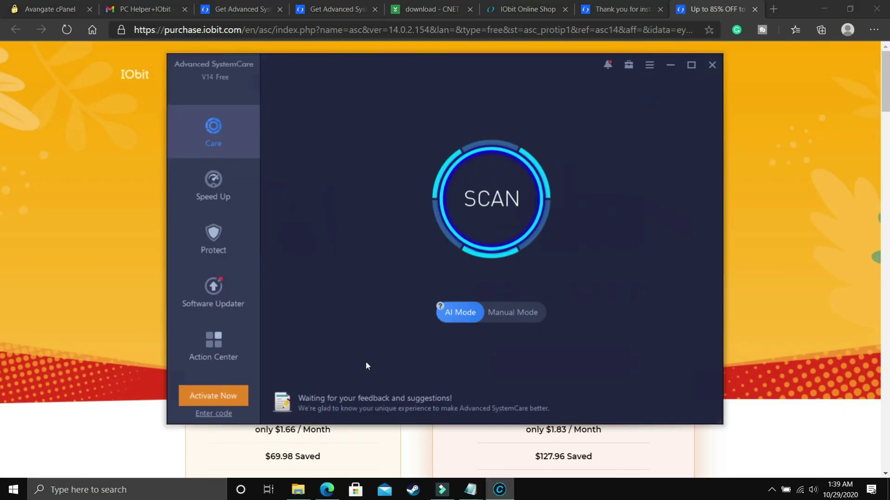
{"action": "left_click", "coordinate": [213, 414]}
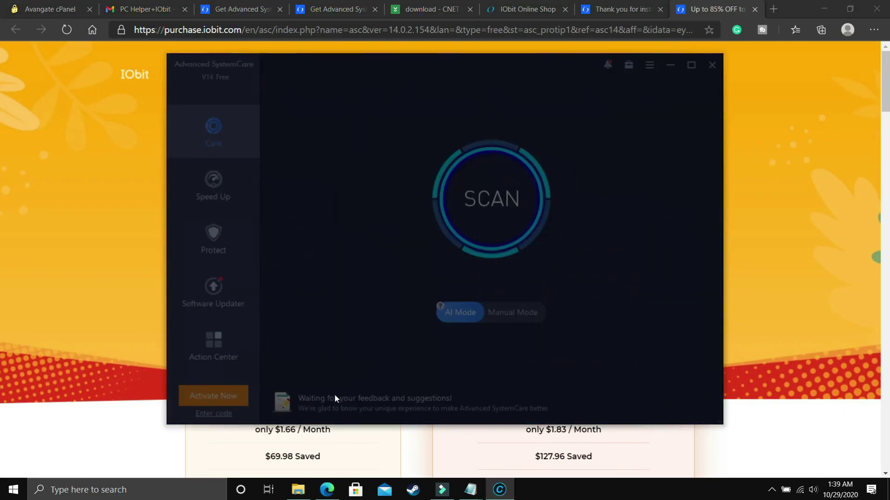
{"action": "key", "text": "ctrl+v"}
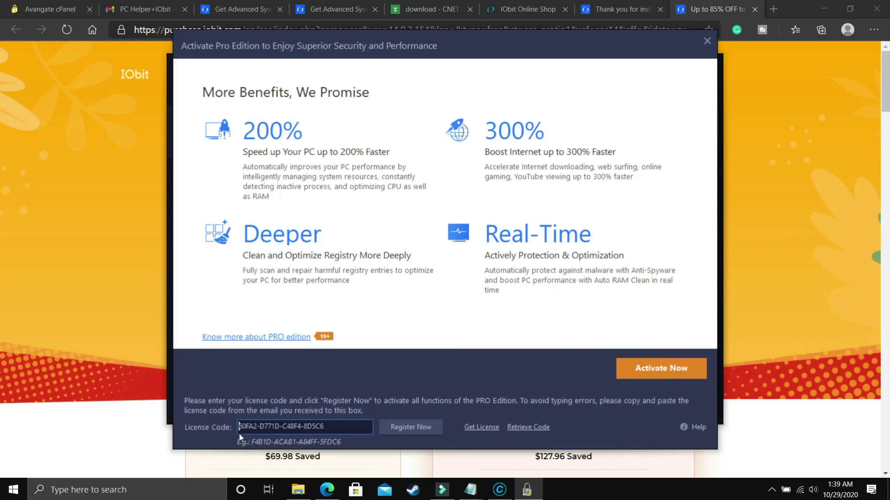
{"action": "left_click", "coordinate": [415, 433]}
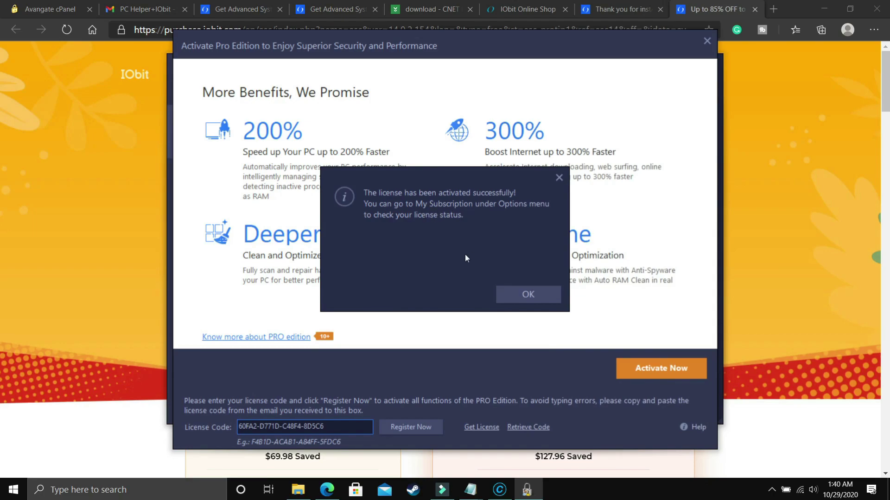
{"action": "left_click", "coordinate": [520, 298]}
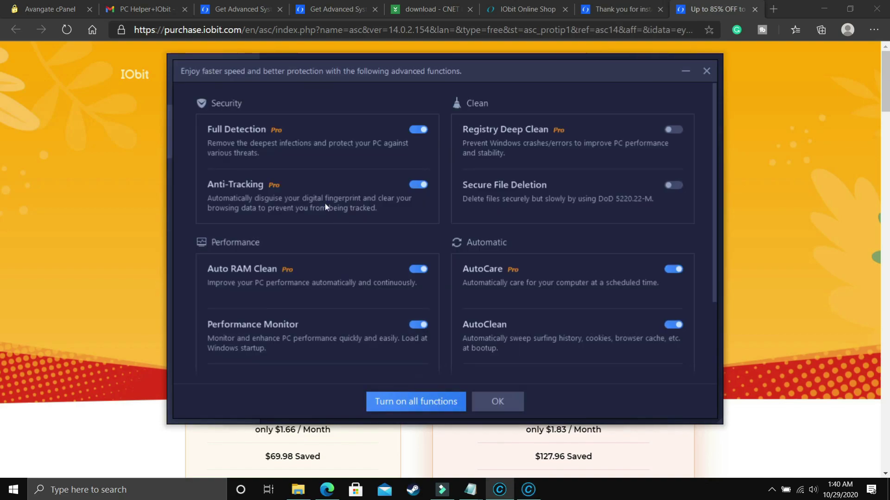
- Run an AI Mode scan, stop it at 15092 items, and go back without fixing
{"action": "left_click", "coordinate": [495, 405]}
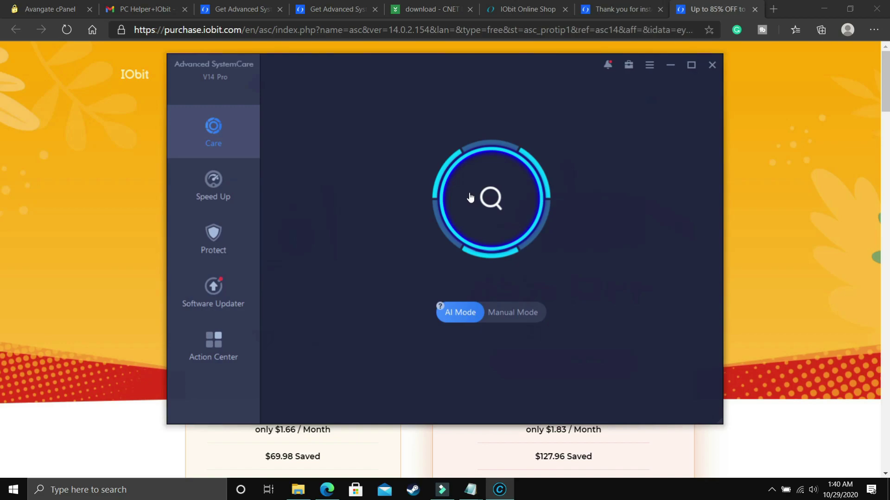
{"action": "left_click", "coordinate": [545, 190]}
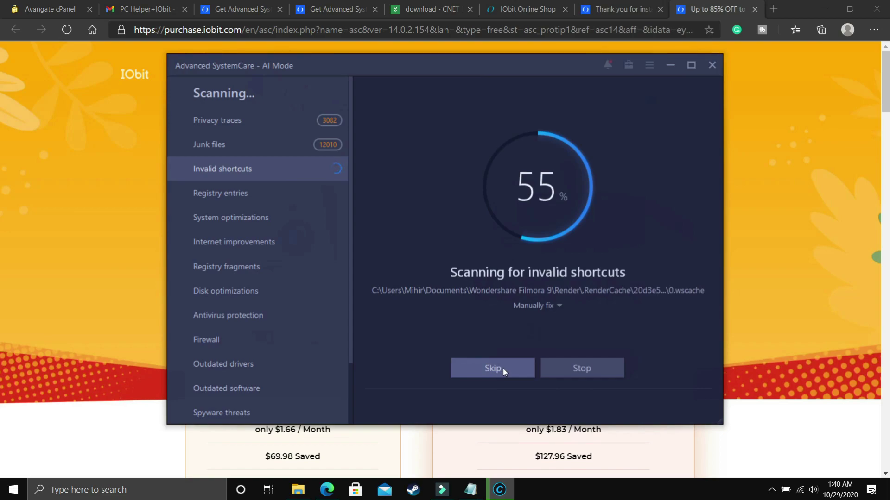
{"action": "left_click", "coordinate": [586, 368]}
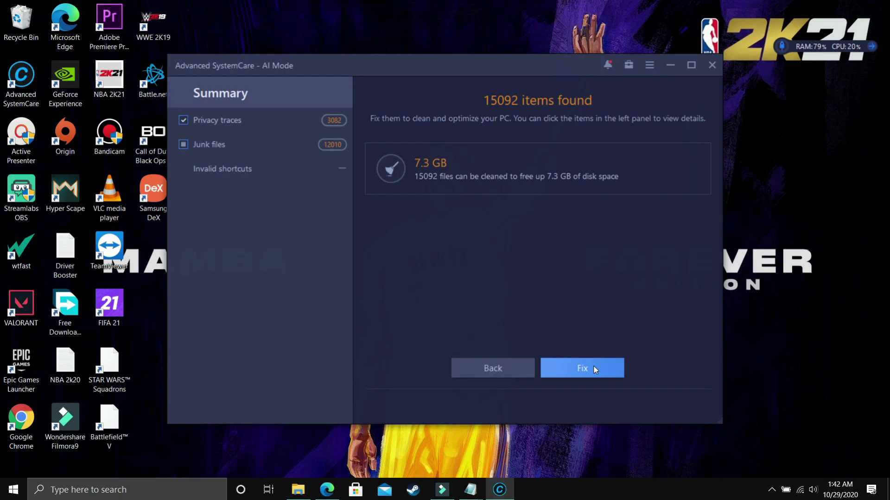
{"action": "left_click", "coordinate": [500, 364]}
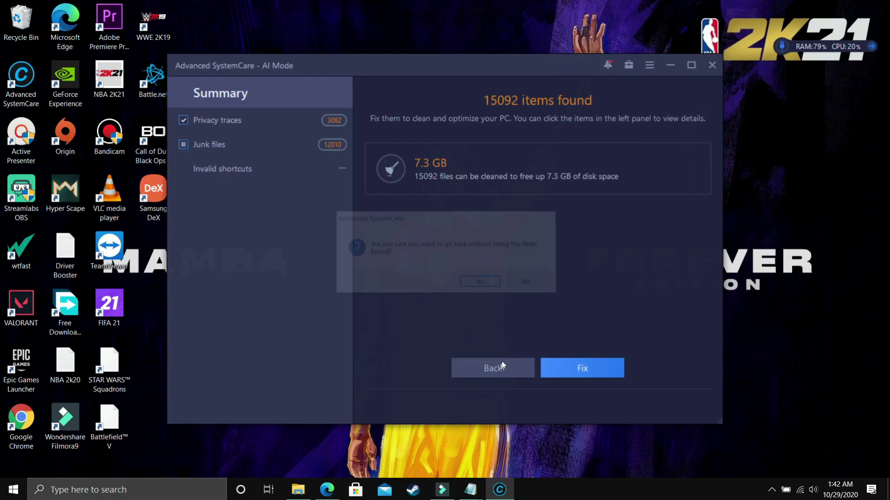
- Confirm leaving without fixing, then show the Turbo Boost mode choices on the Speed Up page
{"action": "left_click", "coordinate": [463, 284]}
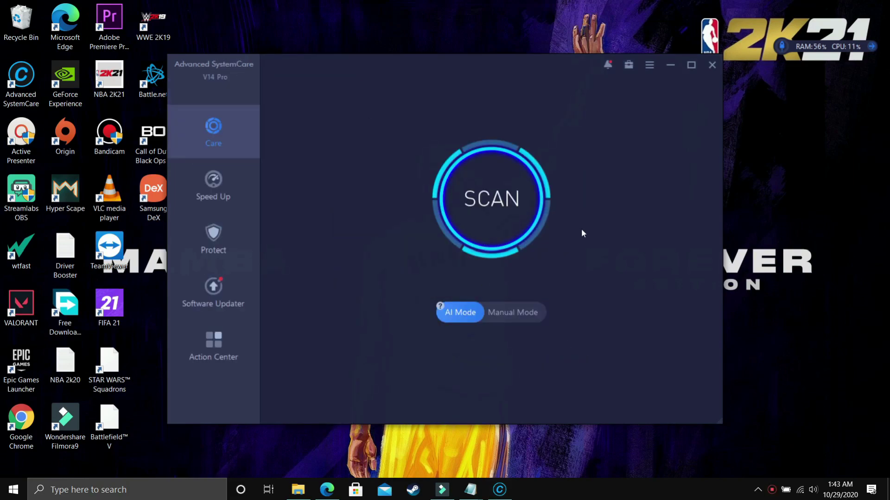
{"action": "left_click", "coordinate": [219, 187]}
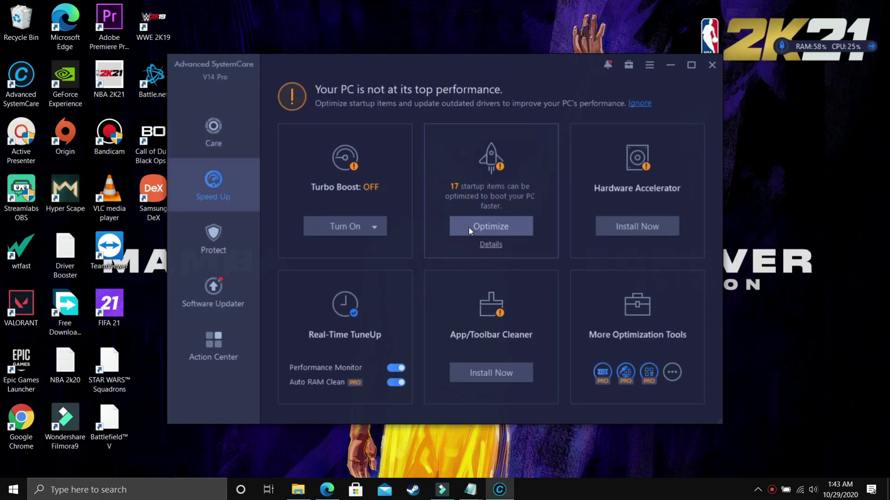
{"action": "left_click", "coordinate": [374, 228]}
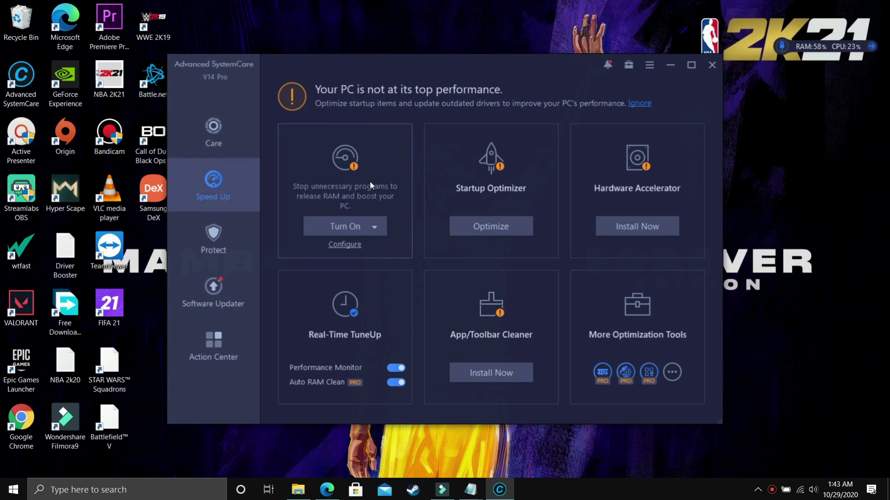
{"action": "mouse_move", "coordinate": [370, 234]}
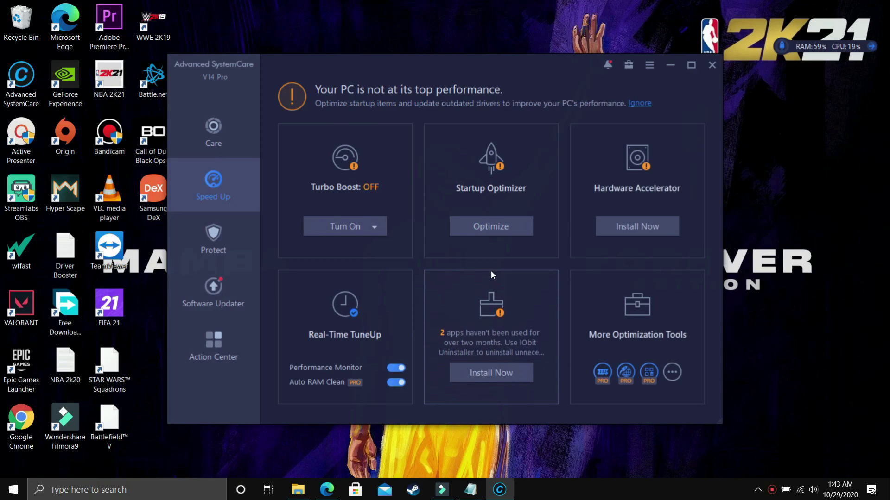
- Check the Protect page, then list TeamViewer 15.10.5 → 15.11.6 in Software Updater
{"action": "left_click", "coordinate": [220, 228]}
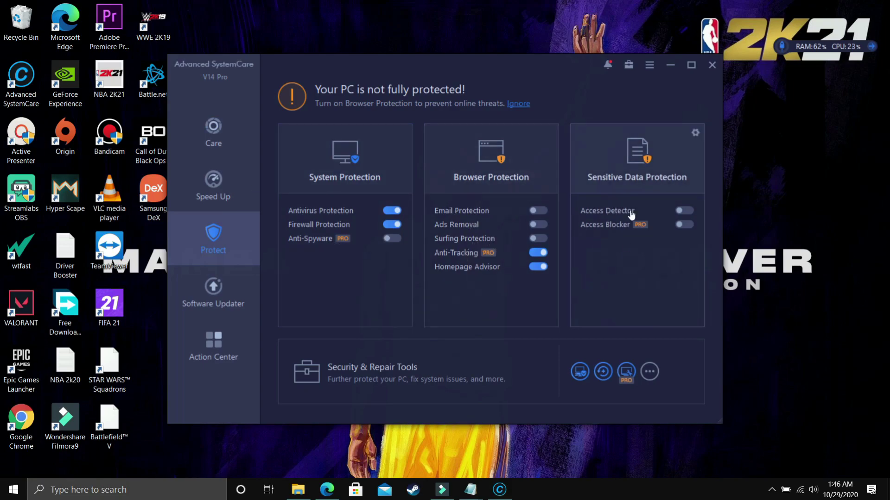
{"action": "left_click", "coordinate": [213, 297]}
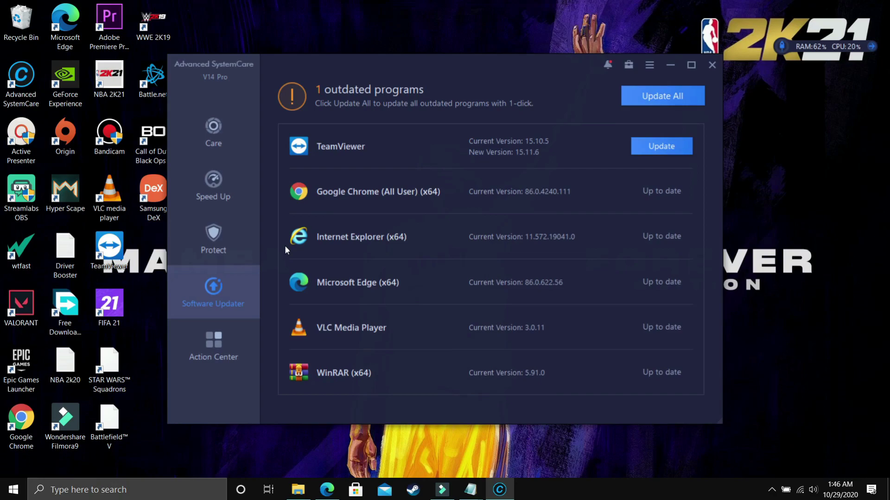
- View the Action Center offers, then browse the Care, Speed Up, Protect and Software Updater sections
{"action": "left_click", "coordinate": [209, 349]}
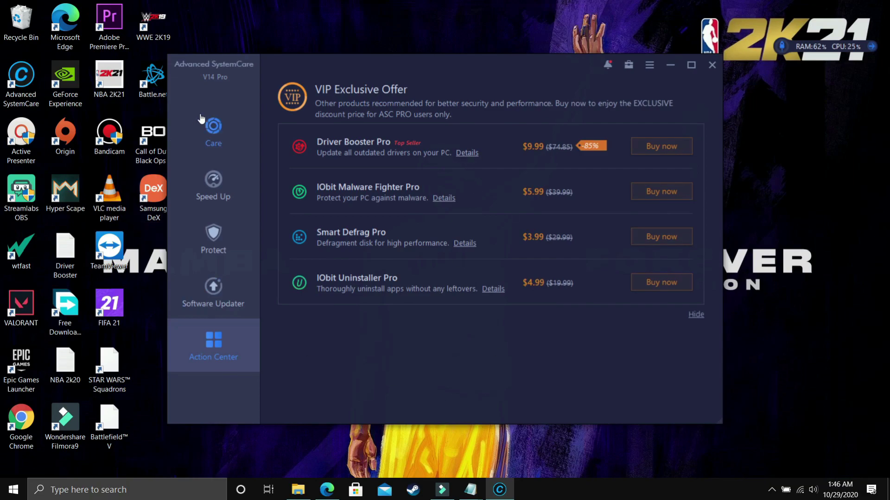
{"action": "left_click", "coordinate": [213, 132]}
{"action": "left_click", "coordinate": [203, 189]}
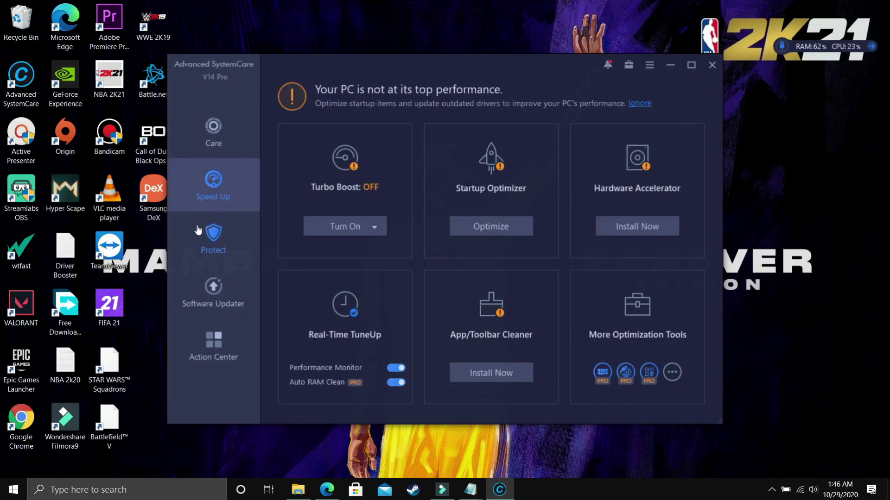
{"action": "left_click", "coordinate": [191, 245]}
{"action": "left_click", "coordinate": [195, 290]}
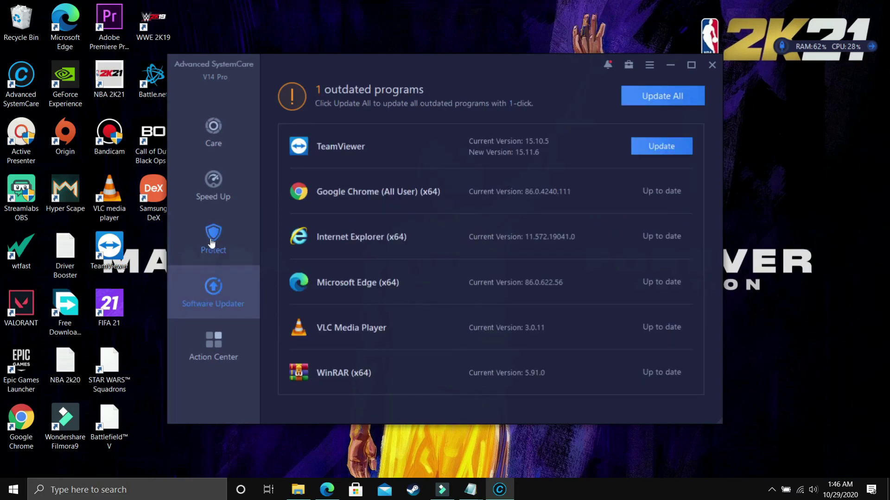
{"action": "left_click", "coordinate": [222, 192]}
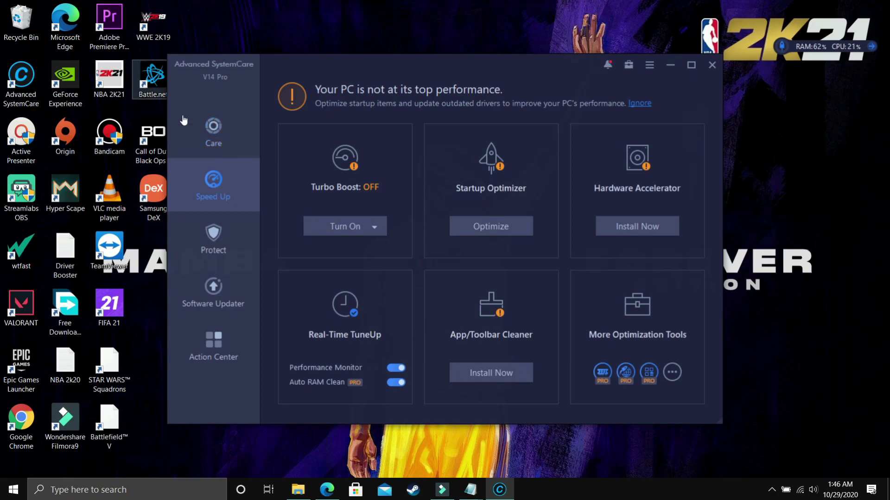
- Return to the Speed Up page and show the Turbo Boost mode choices
{"action": "left_click", "coordinate": [214, 135]}
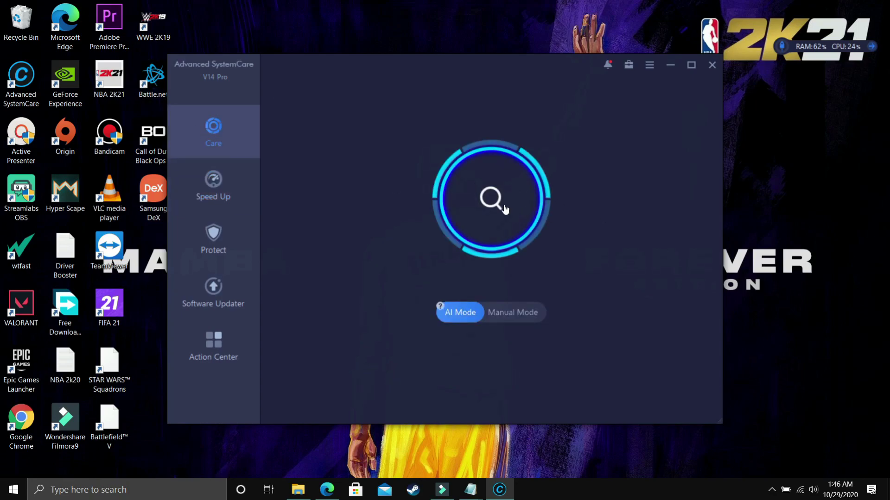
{"action": "left_click", "coordinate": [218, 188]}
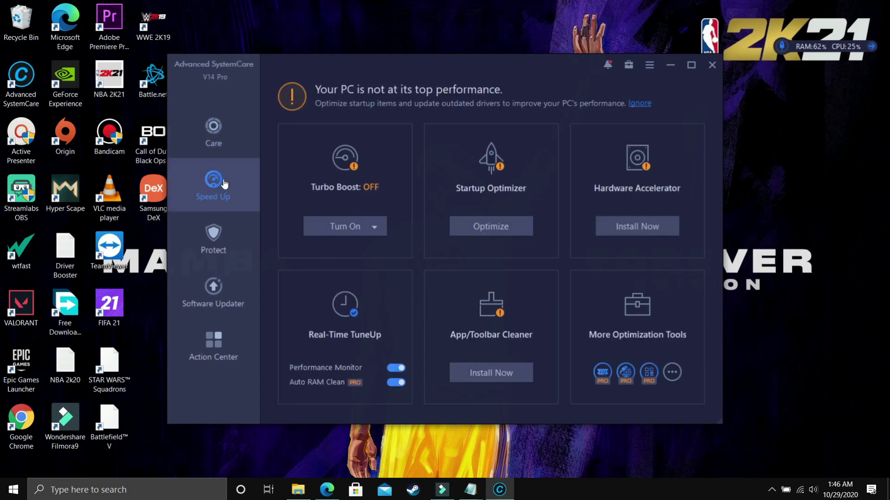
{"action": "left_click", "coordinate": [374, 226]}
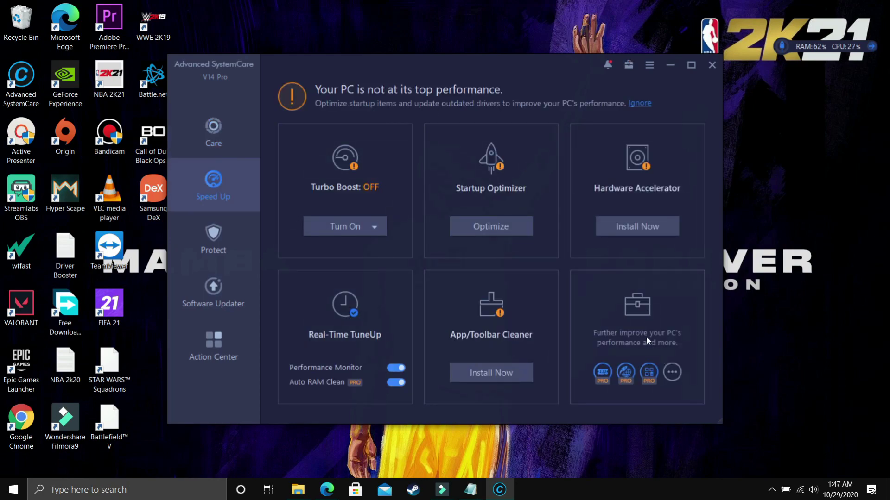
- Open the Toolbox and choose Registry Cleaner under System Clean, which asks for a download
{"action": "left_click", "coordinate": [672, 372]}
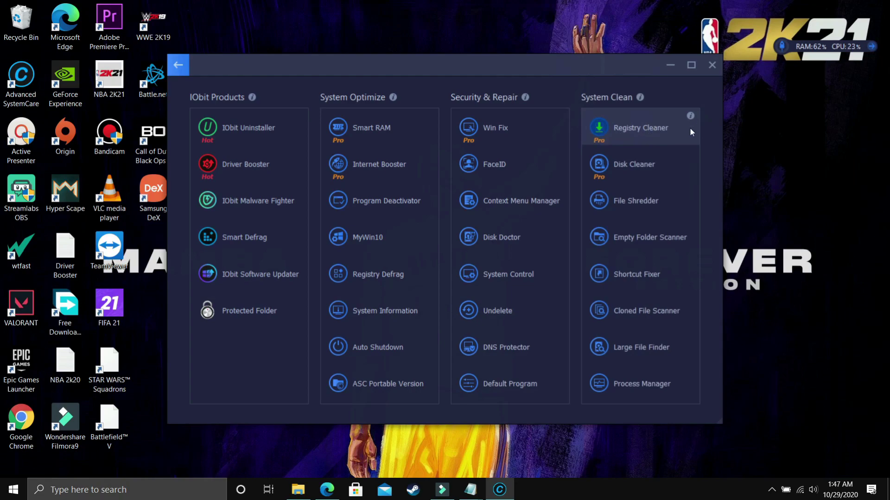
{"action": "left_click", "coordinate": [607, 124]}
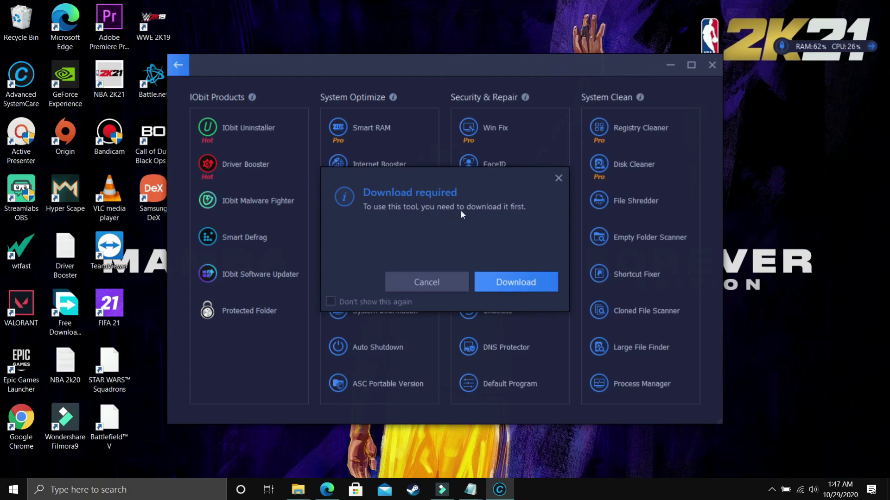
- Download Registry Cleaner, scan the registry, and scroll through the 867 problems found
{"action": "left_click", "coordinate": [502, 283]}
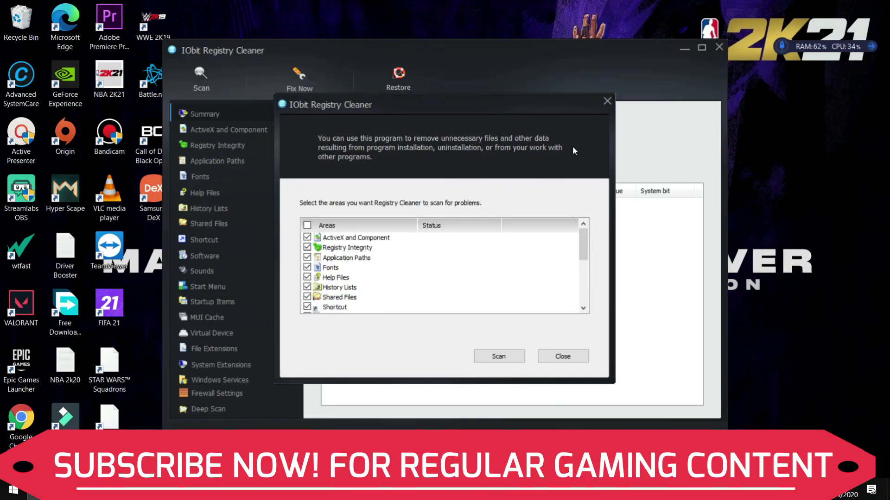
{"action": "left_click", "coordinate": [499, 357]}
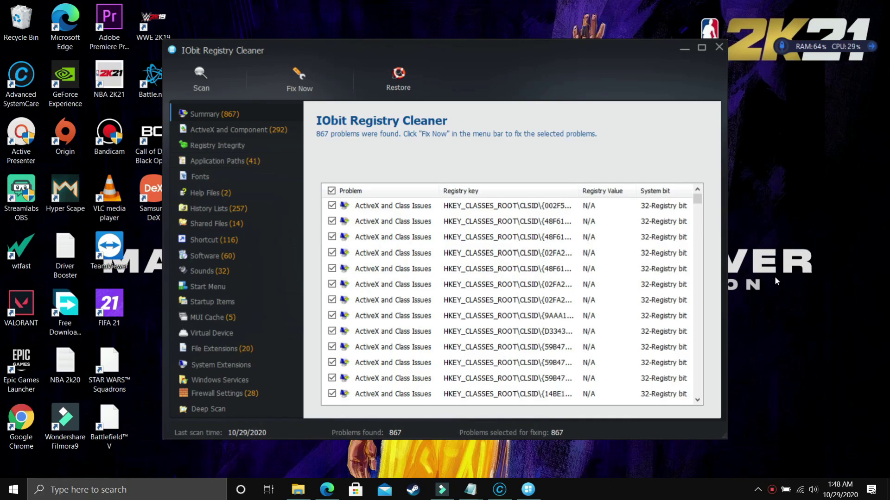
{"action": "scroll", "coordinate": [556, 255], "scroll_direction": "down", "scroll_amount": 3}
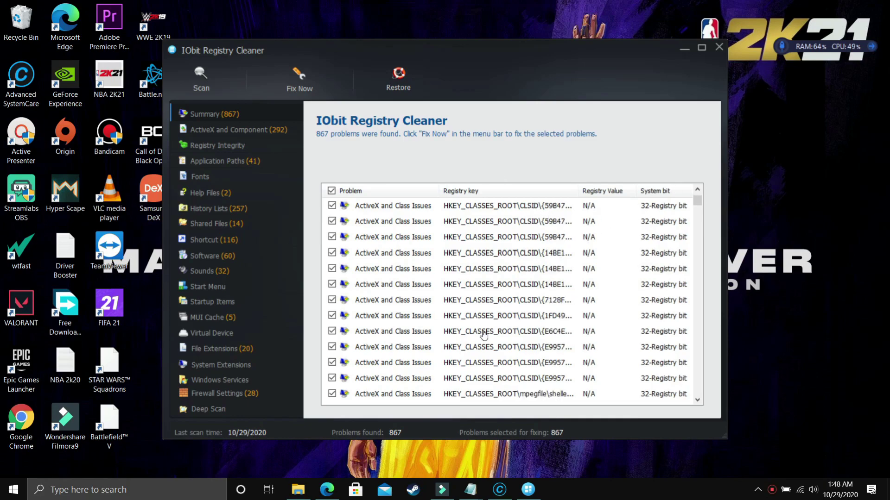
{"action": "scroll", "coordinate": [392, 349], "scroll_direction": "down", "scroll_amount": 5}
{"action": "scroll", "coordinate": [387, 271], "scroll_direction": "down", "scroll_amount": 3}
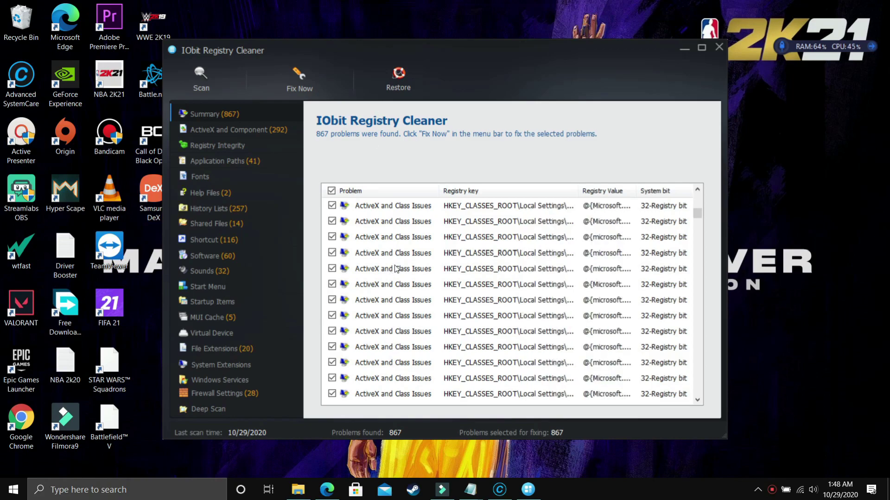
- Start repairing all 867 selected registry problems, beginning with a data backup
{"action": "left_click", "coordinate": [298, 77]}
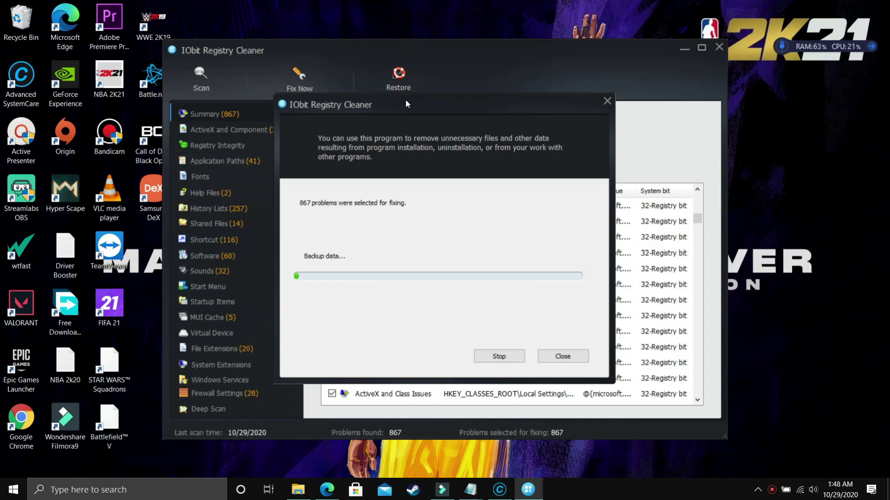